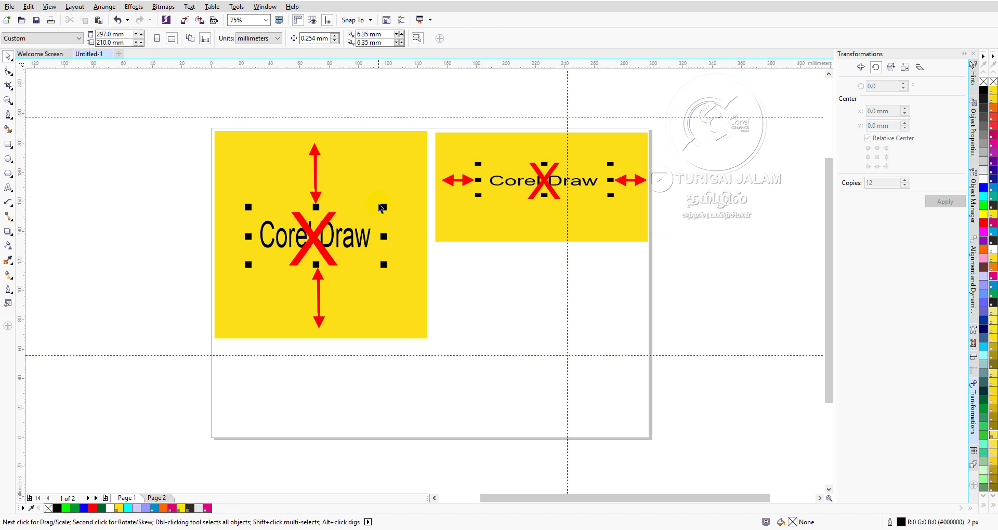
Add the artistic text "corel draw" in the blank page area below the yellow box with the horizontal arrows.
left_click(381, 208)
left_click(167, 151)
left_click(8, 188)
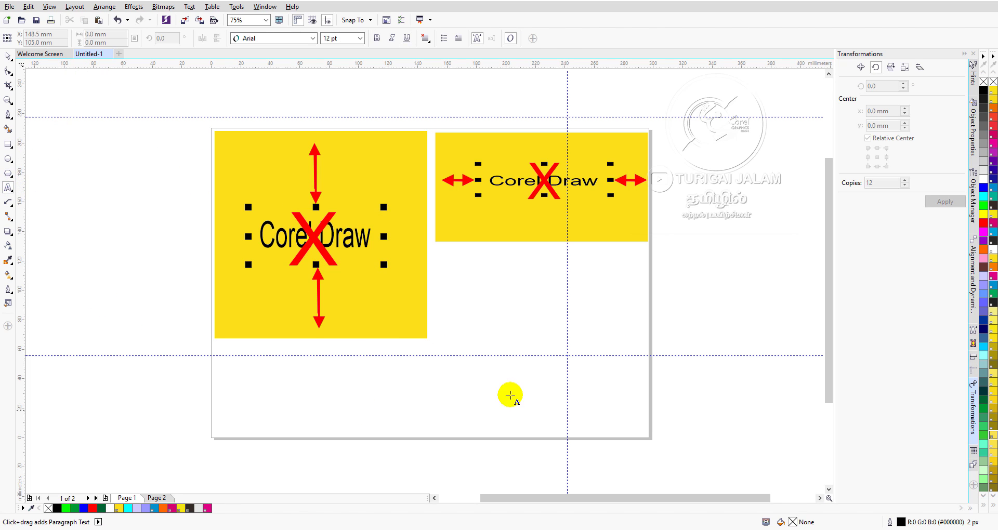
left_click(477, 385)
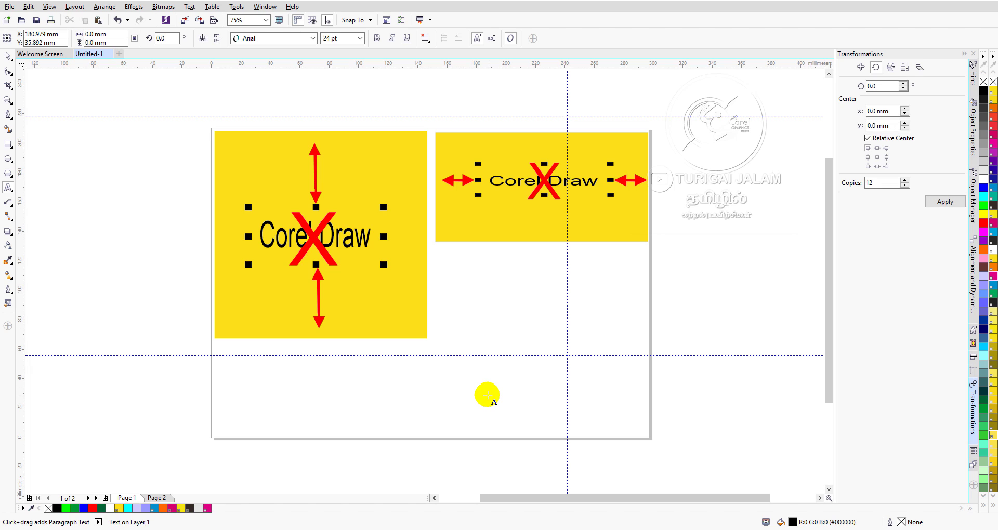
type("corel draw")
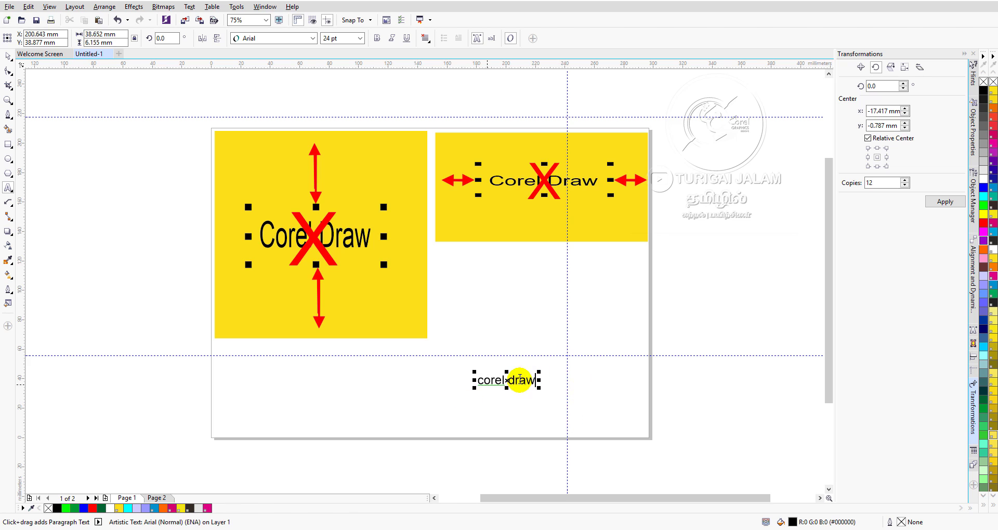
Finish the text entry and select the new "corel draw" text as an object.
scroll(525, 382, "up", 2)
scroll(520, 385, "up", 4)
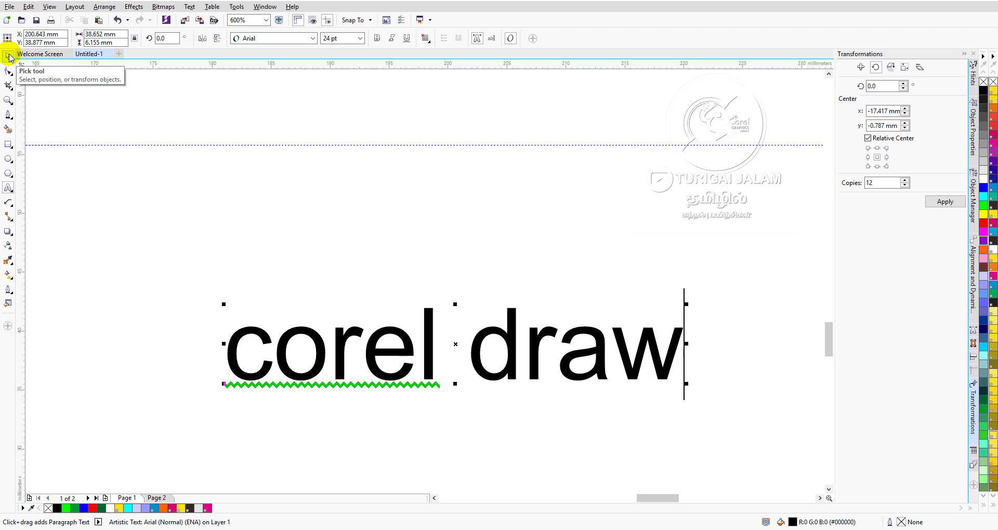
scroll(214, 197, "down", 5)
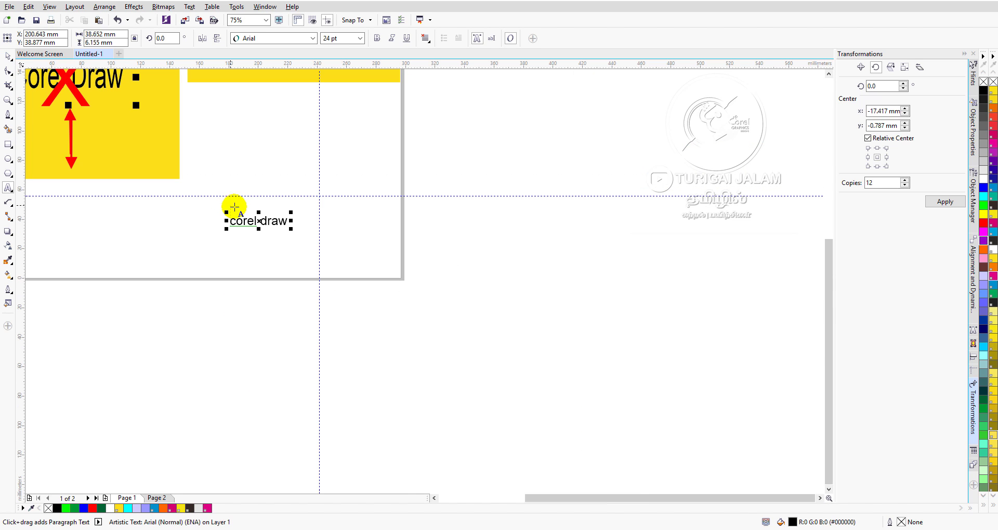
scroll(235, 215, "up", 4)
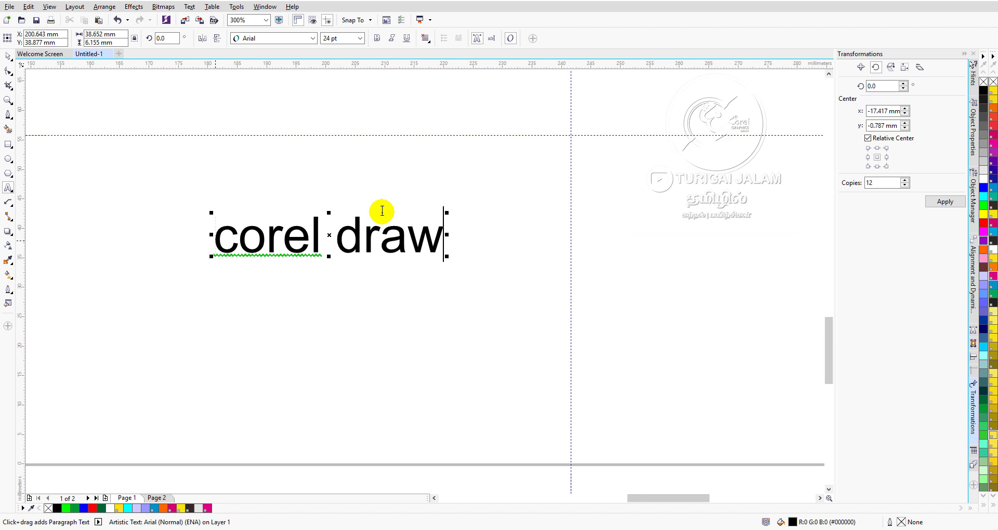
left_click(9, 56)
left_click(375, 302)
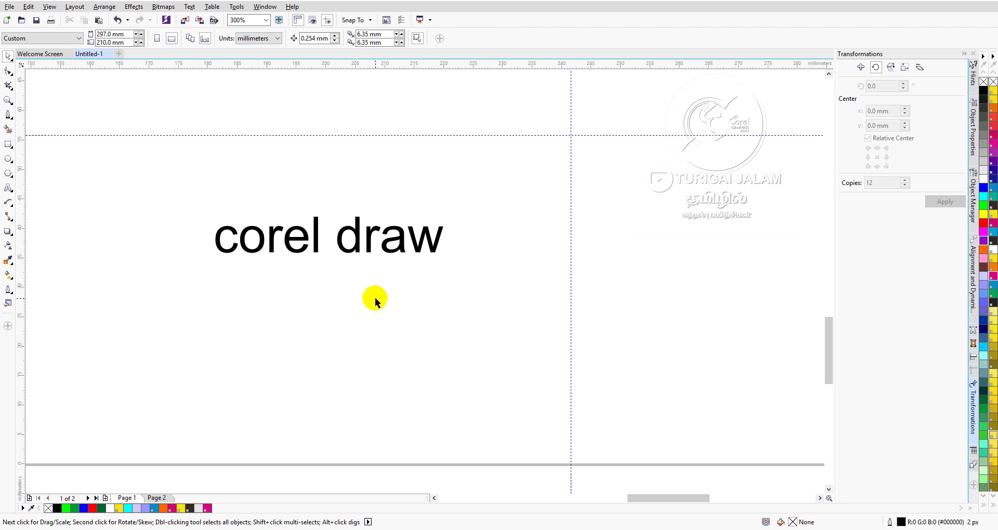
left_click(359, 228)
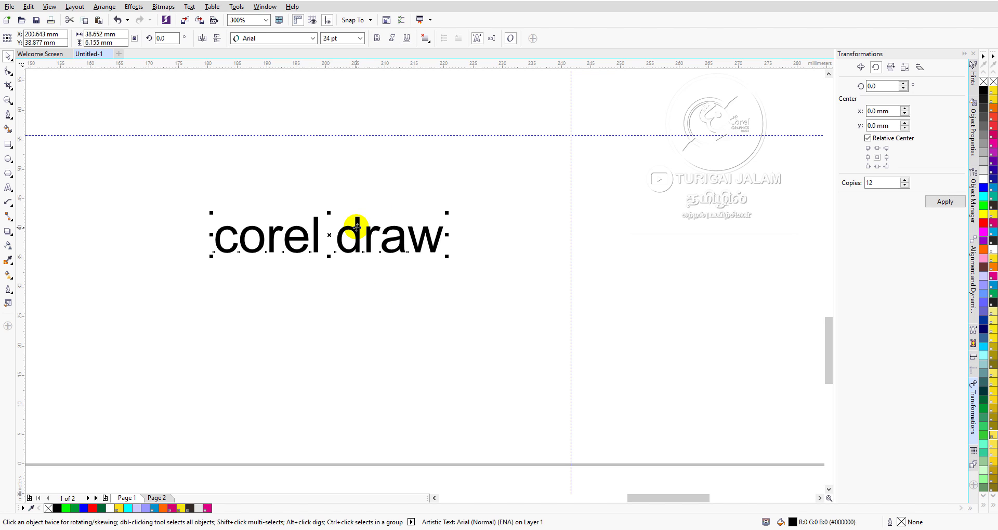
scroll(301, 220, "up", 2)
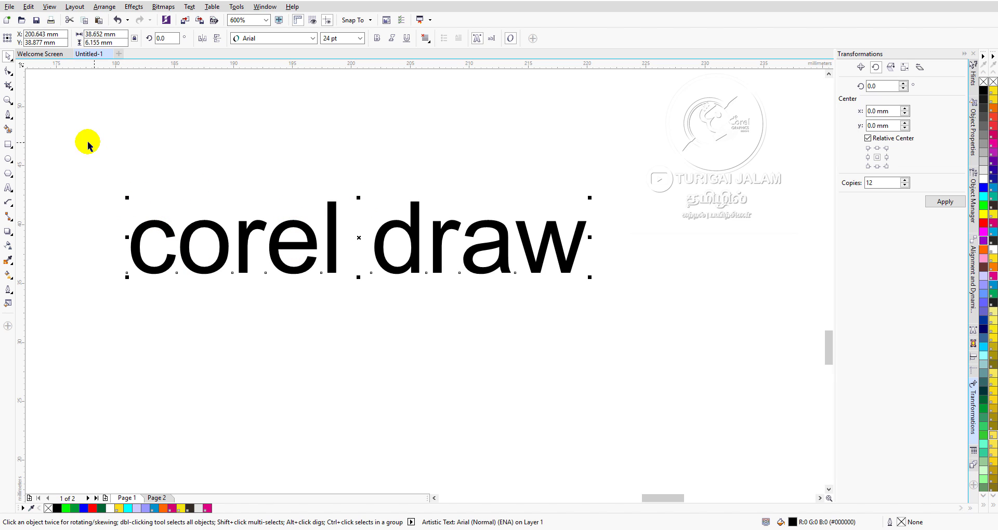
Draw a rectangle about 45.9 mm wide and 18.4 mm high around the "corel draw" text, leaving it deselected.
left_click(8, 144)
mouse_move(99, 137)
left_mouse_down()
mouse_move(133, 374)
mouse_move(628, 310)
mouse_move(641, 354)
left_mouse_up()
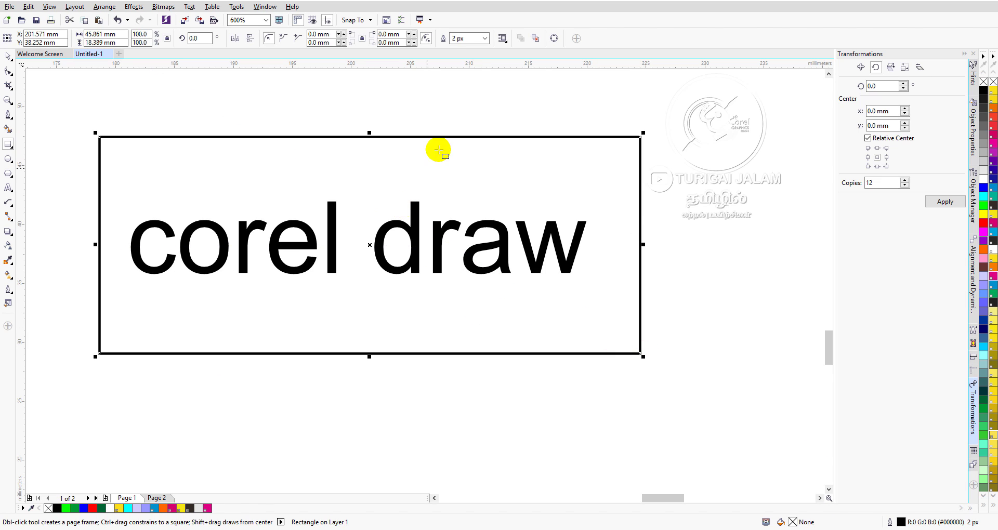
left_click(8, 56)
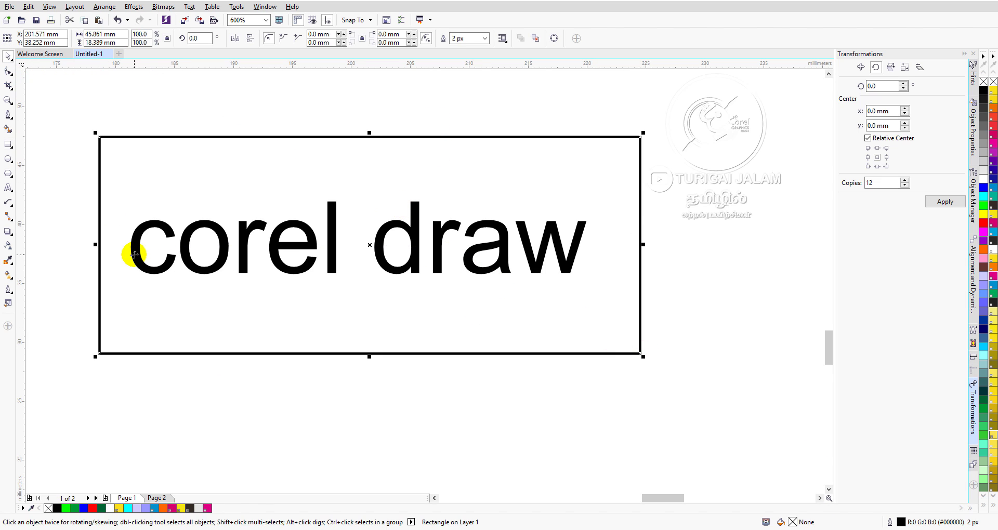
left_click(78, 101)
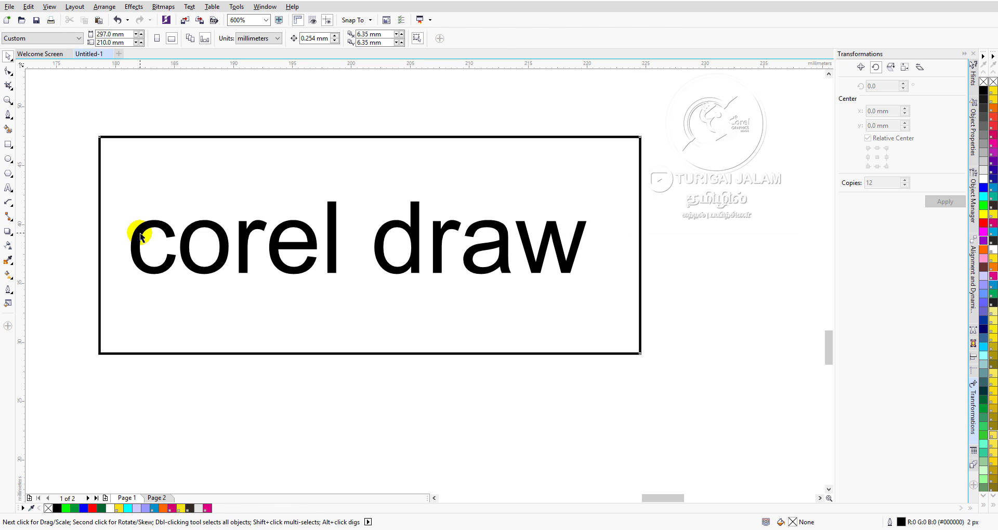
Select the "corel draw" text inside the rectangle and show its text properties.
left_click(140, 237)
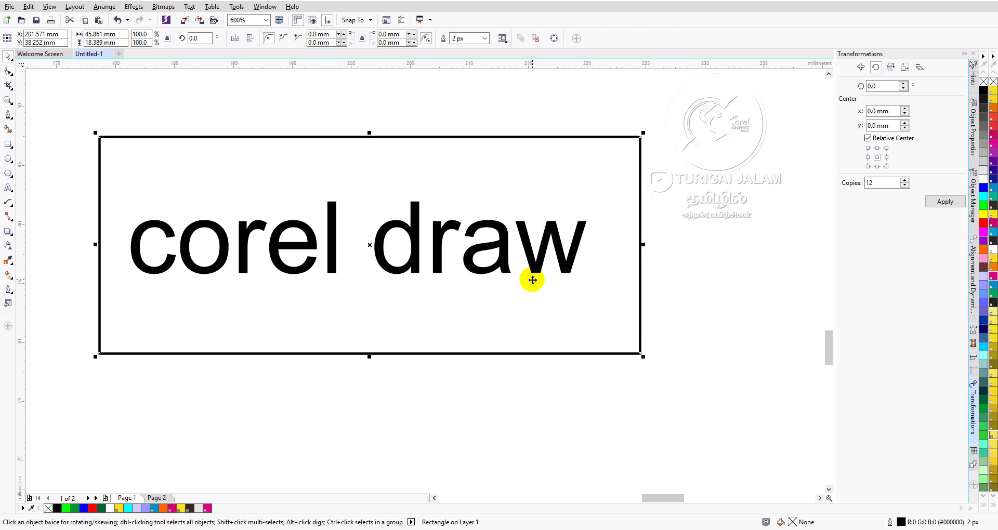
left_click(769, 209)
left_click(565, 263)
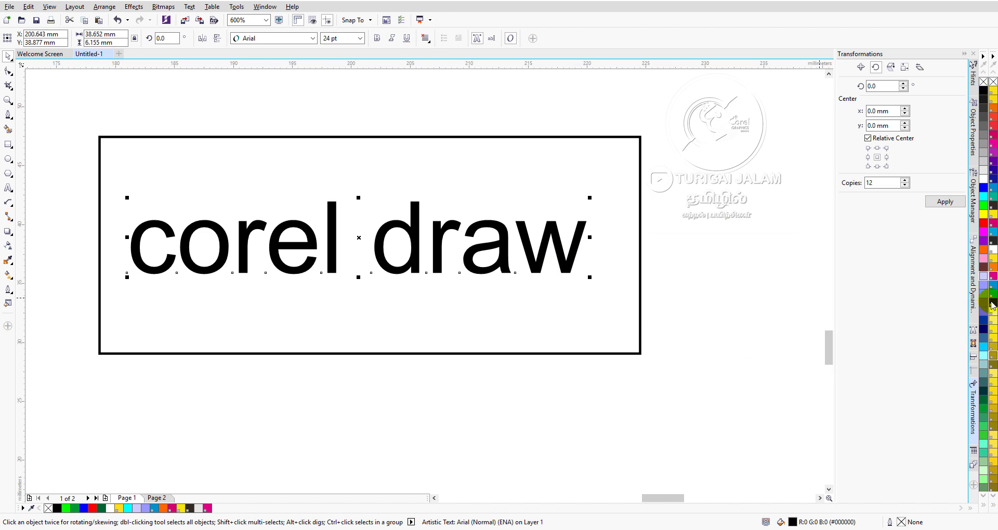
left_click(974, 329)
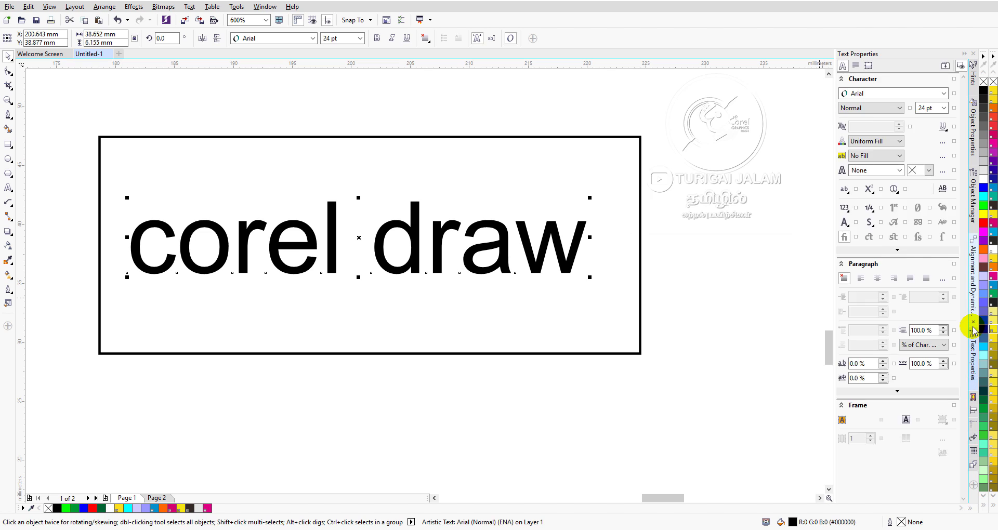
left_click(973, 298)
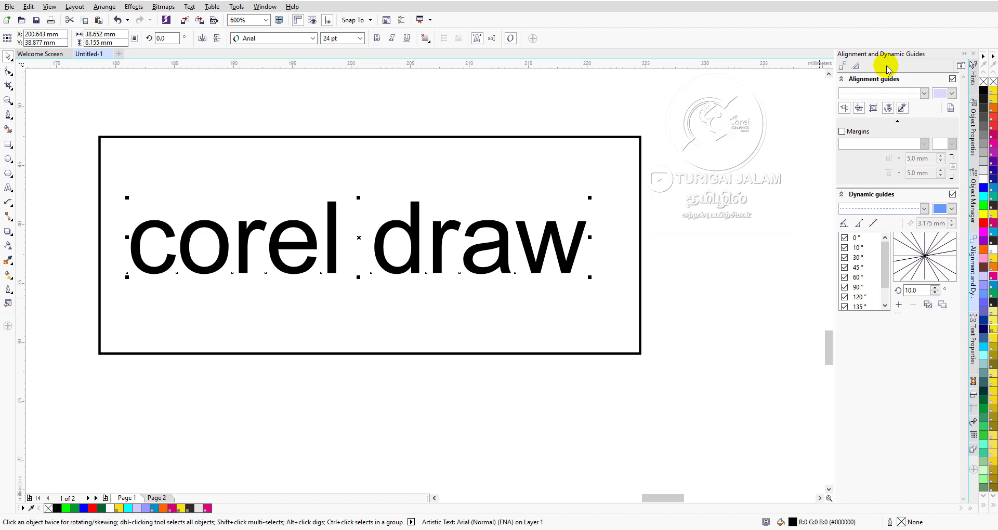
left_click(973, 327)
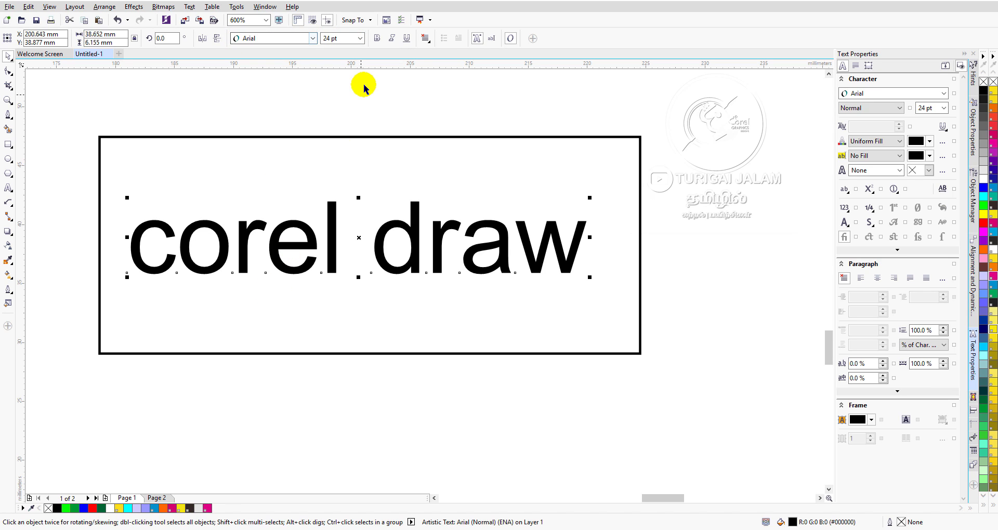
Look through the available font sizes for the "corel draw" text and choose 24 pt.
left_click(360, 39)
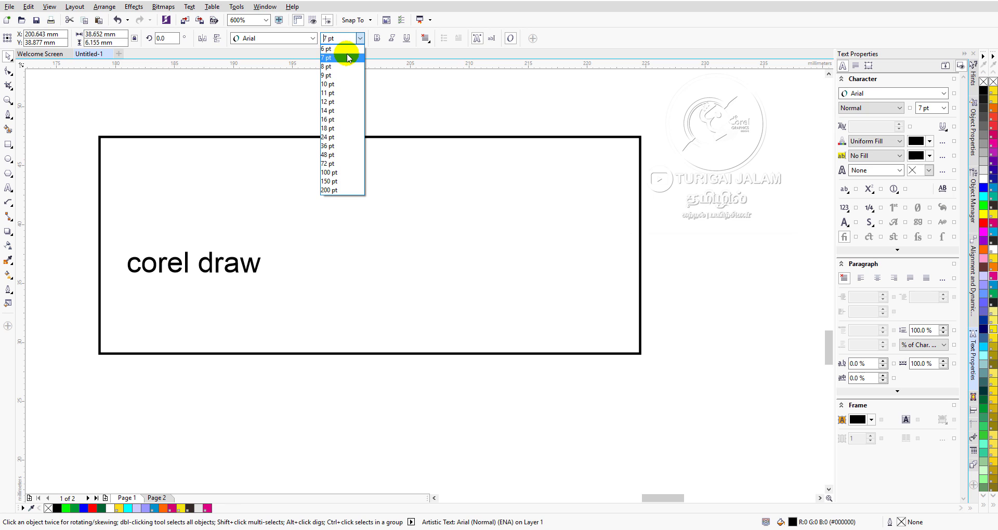
left_click(348, 137)
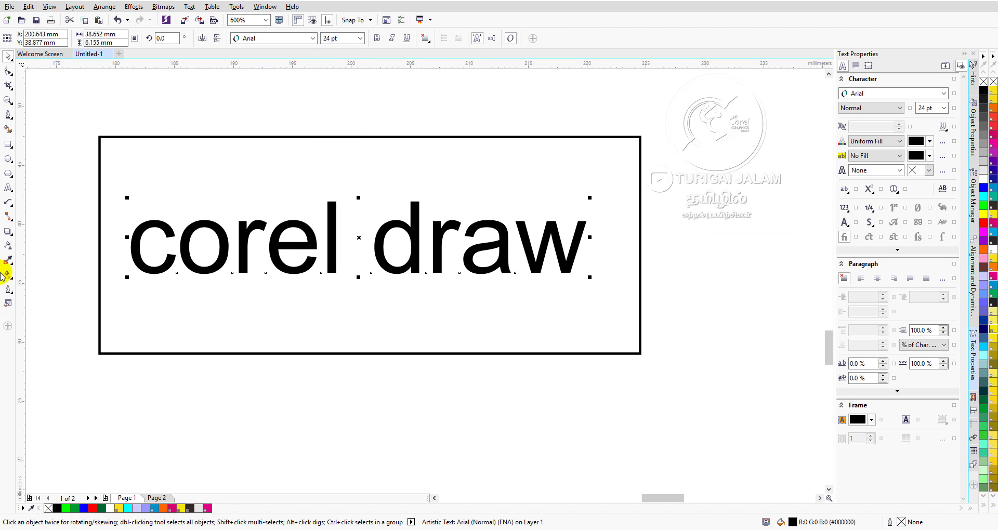
left_click(61, 119)
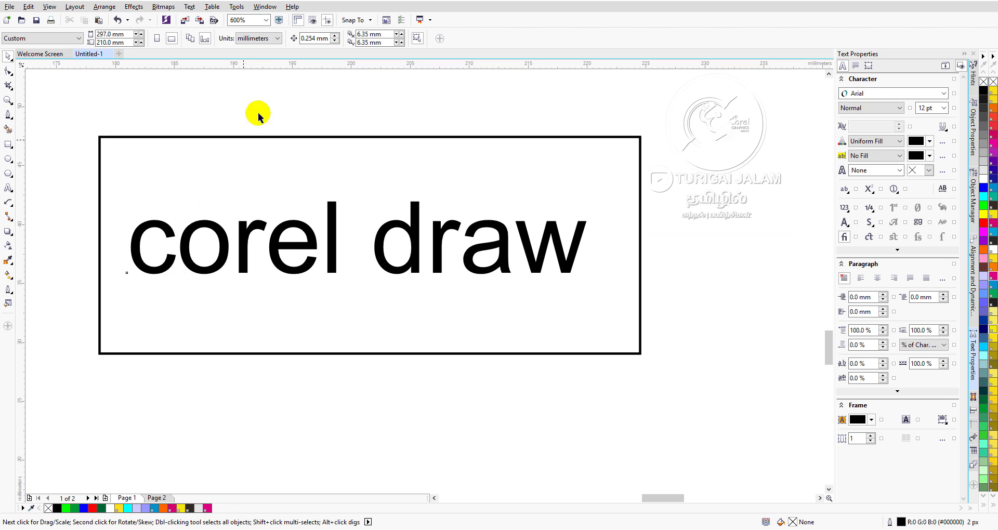
Stretch the "corel draw" text vertically, upward and downward, to a height of about 13.4 mm within the rectangle.
left_click(284, 250)
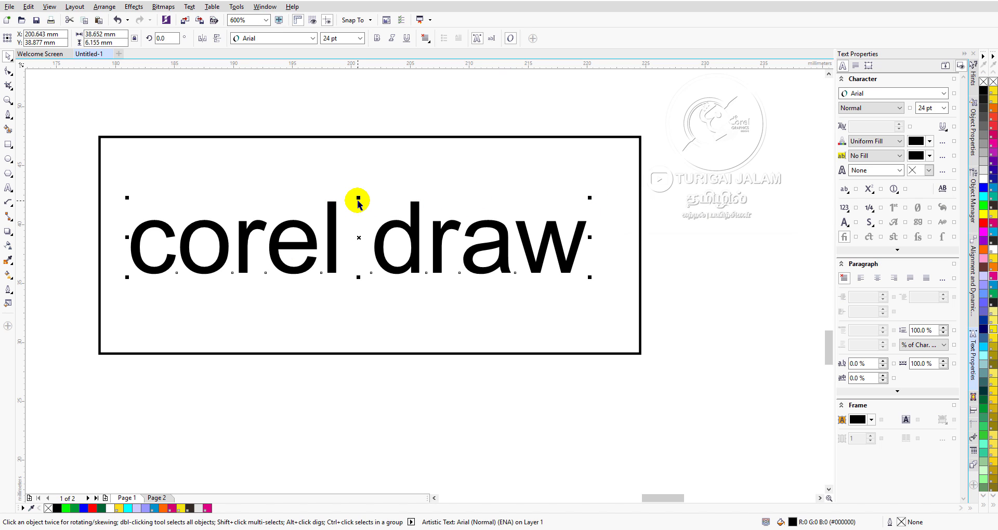
left_click_drag(359, 199, 358, 147)
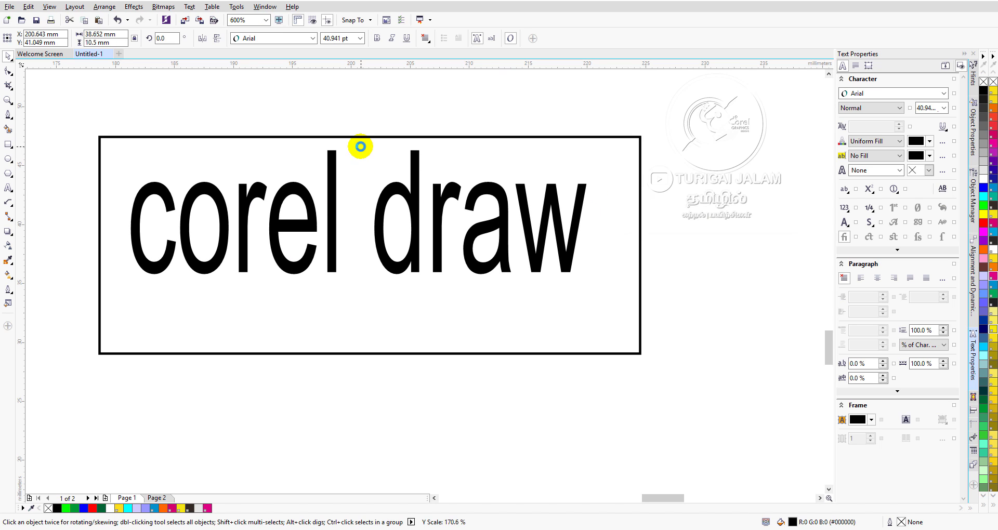
left_click_drag(358, 279, 359, 311)
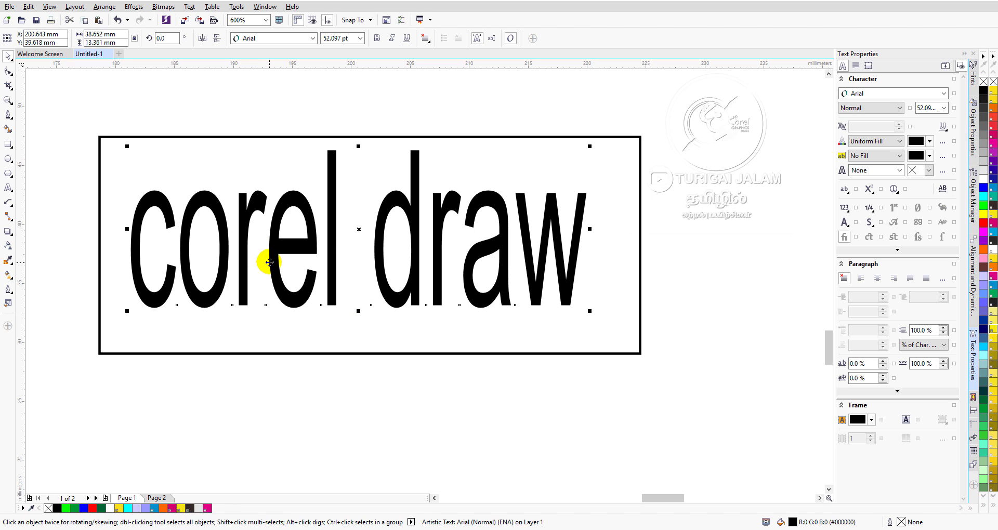
Examine the stretched letter shapes up close and review the font size list for the text.
scroll(267, 264, "up", 4)
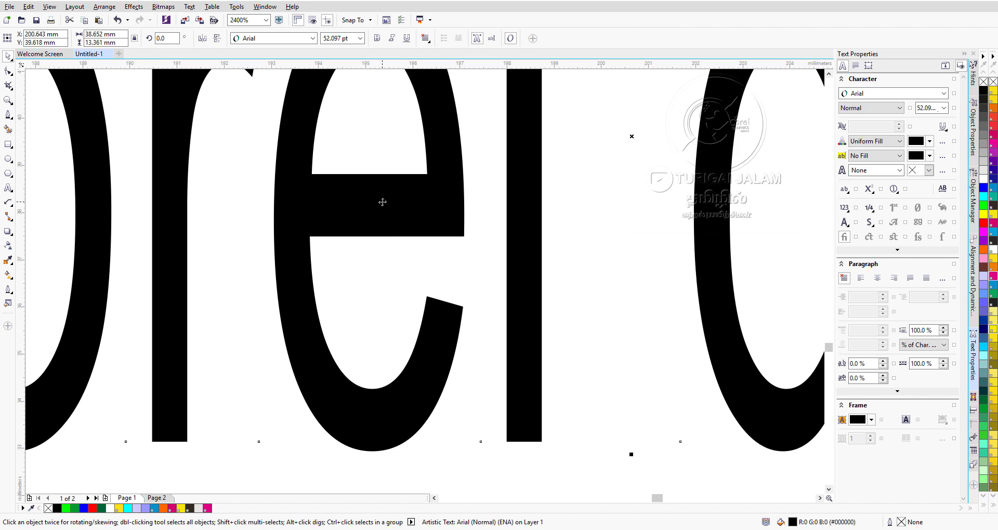
scroll(343, 200, "down", 5)
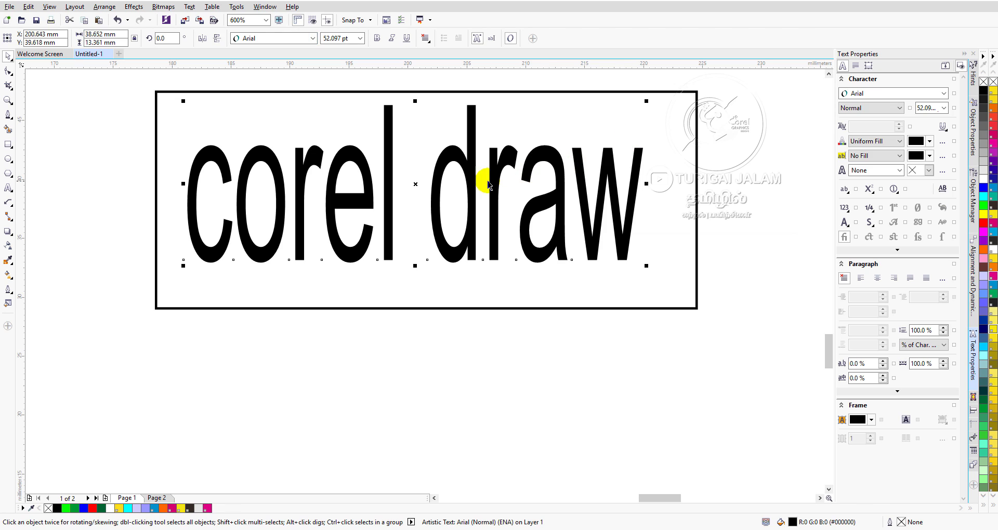
left_click(361, 38)
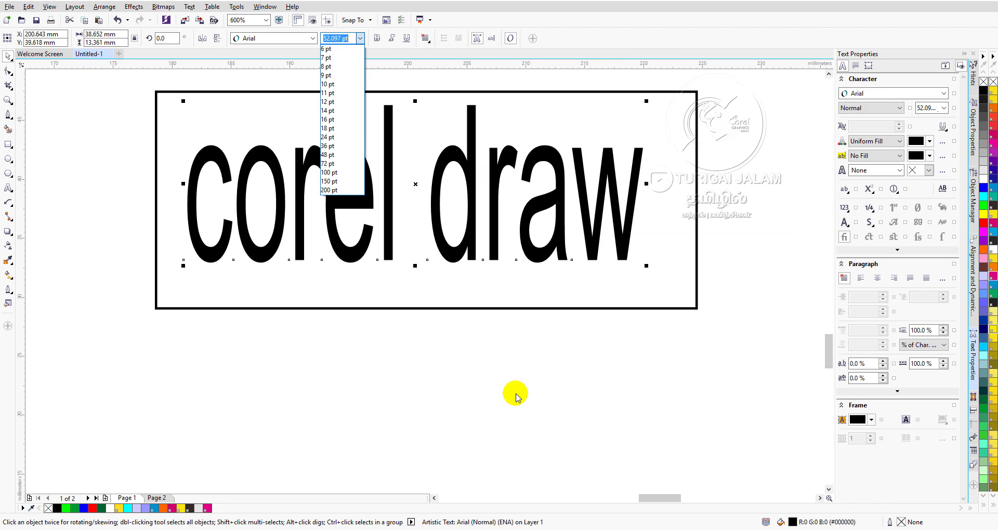
left_click(450, 84)
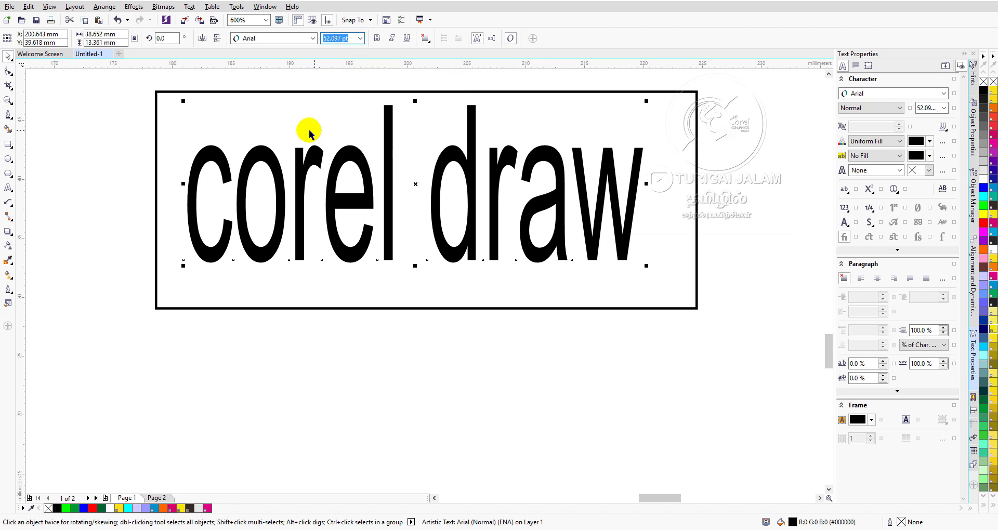
Examine the vertically and horizontally stretched "Corel Draw" examples in the two yellow boxes and compare them with the framed text.
scroll(286, 132, "down", 3)
scroll(138, 149, "down", 3)
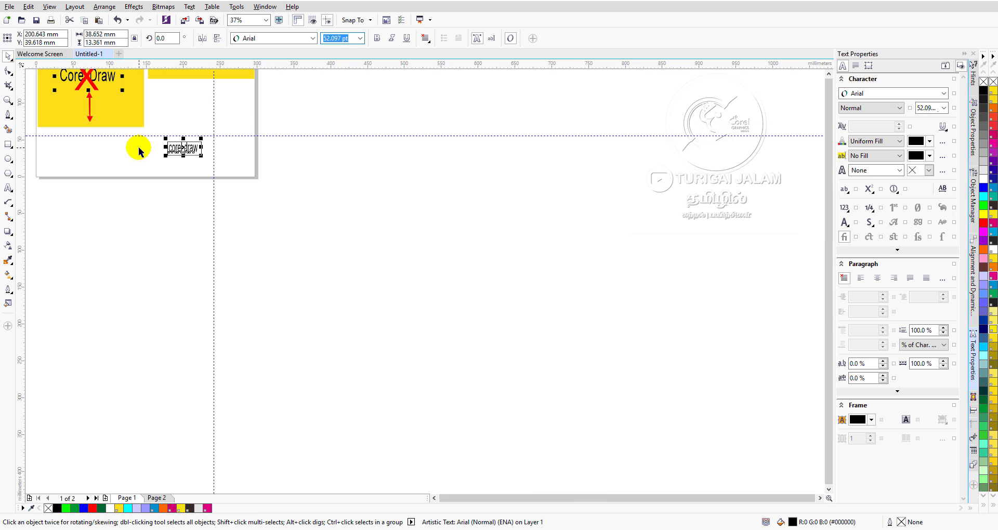
scroll(829, 83, "up", 5)
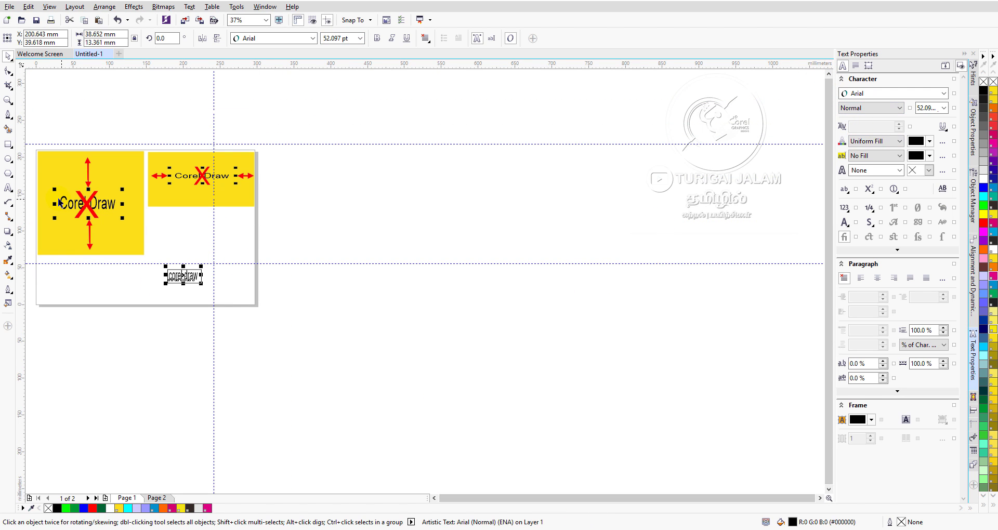
scroll(46, 195, "up", 3)
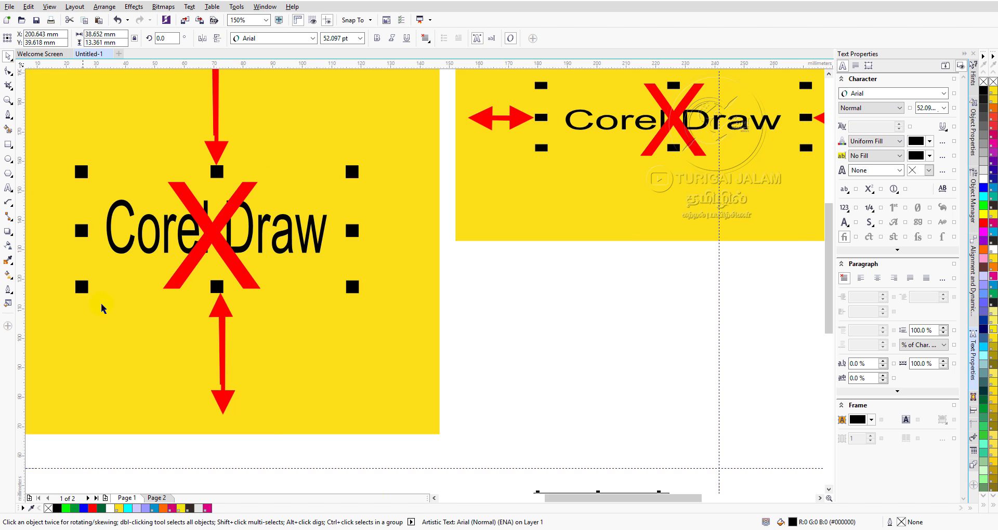
left_click(435, 497)
scroll(401, 181, "down", 2)
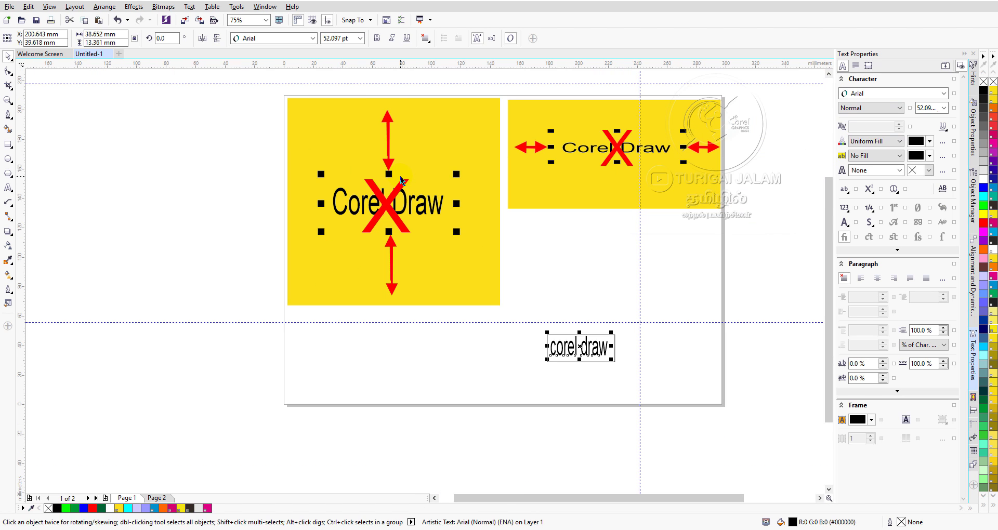
scroll(373, 204, "up", 2)
scroll(410, 136, "down", 2)
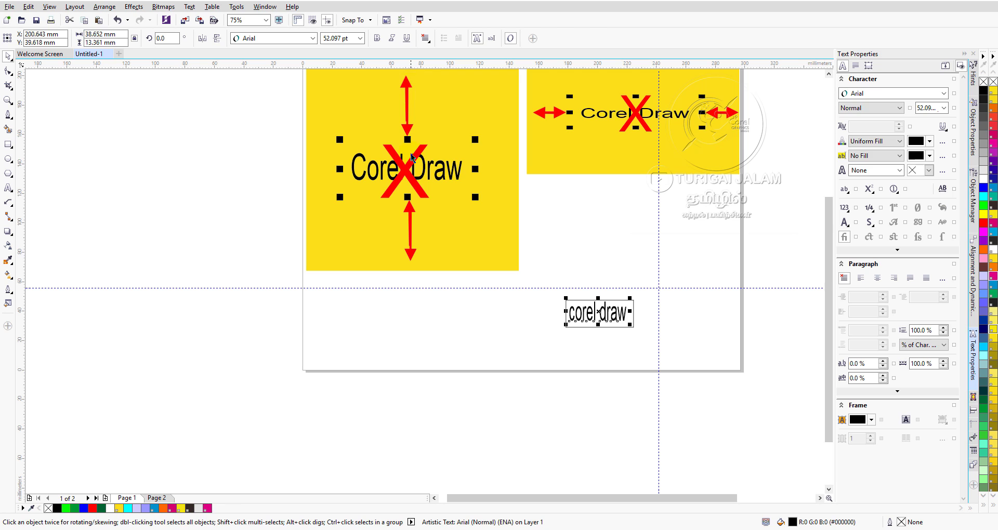
scroll(386, 150, "up", 2)
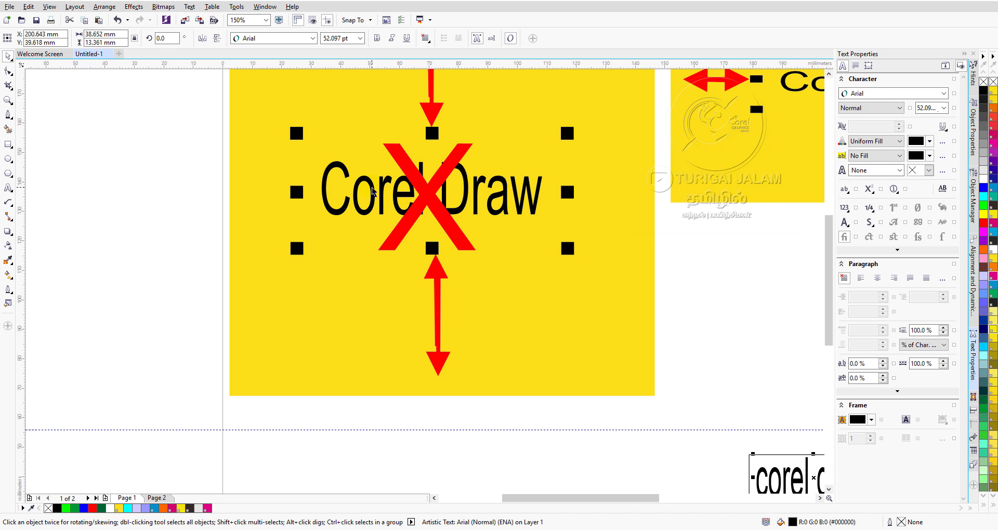
scroll(463, 159, "down", 1)
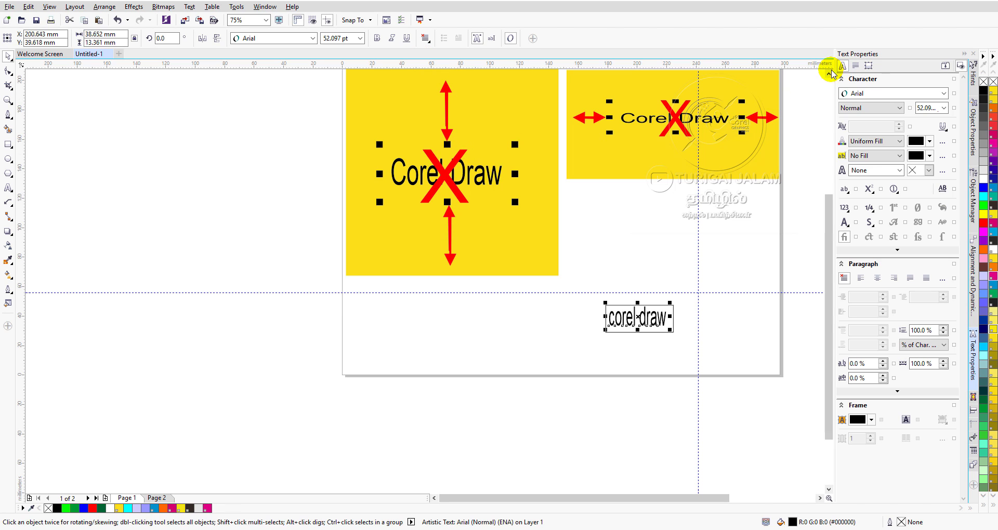
left_click(829, 74)
scroll(682, 145, "up", 1)
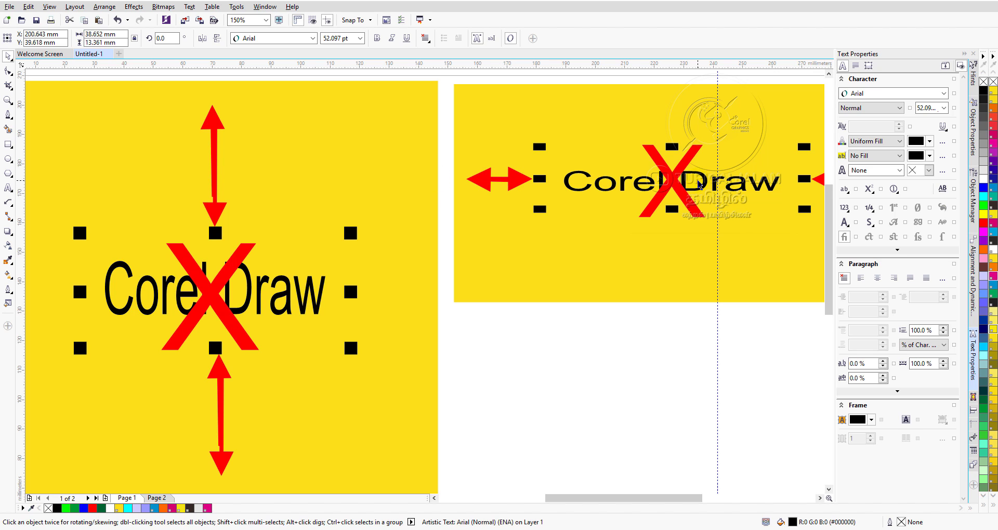
Examine the horizontally stretched "Corel Draw" example in the smaller yellow box up close.
left_click(820, 499)
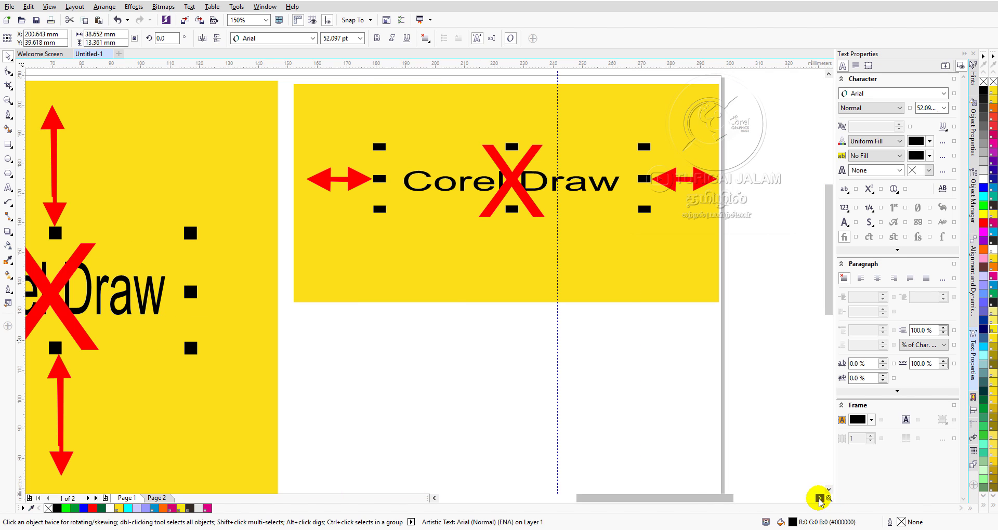
scroll(555, 183, "up", 3)
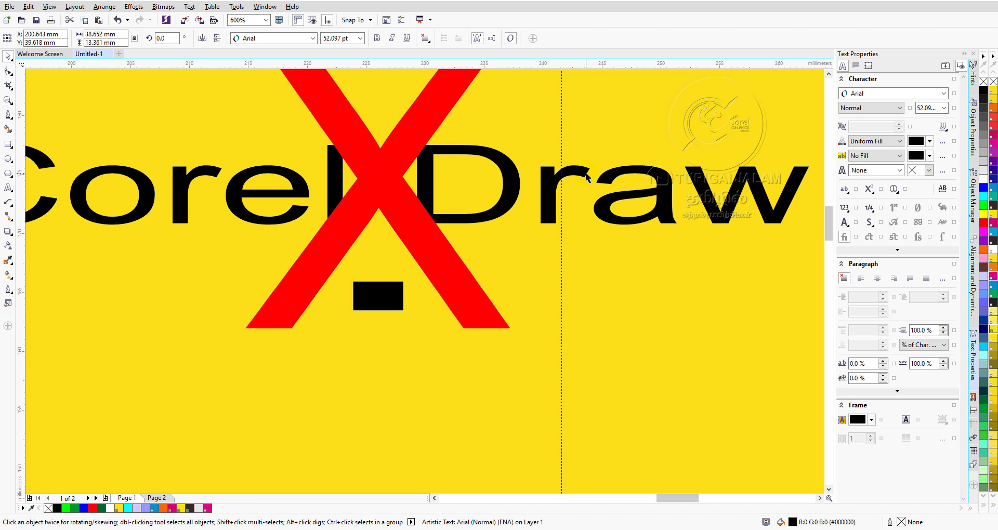
scroll(587, 177, "down", 3)
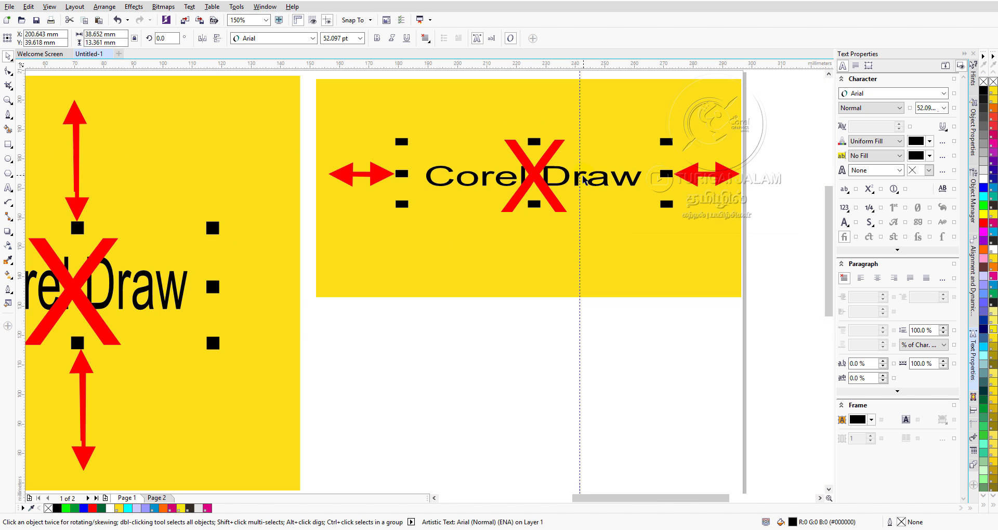
scroll(586, 177, "down", 3)
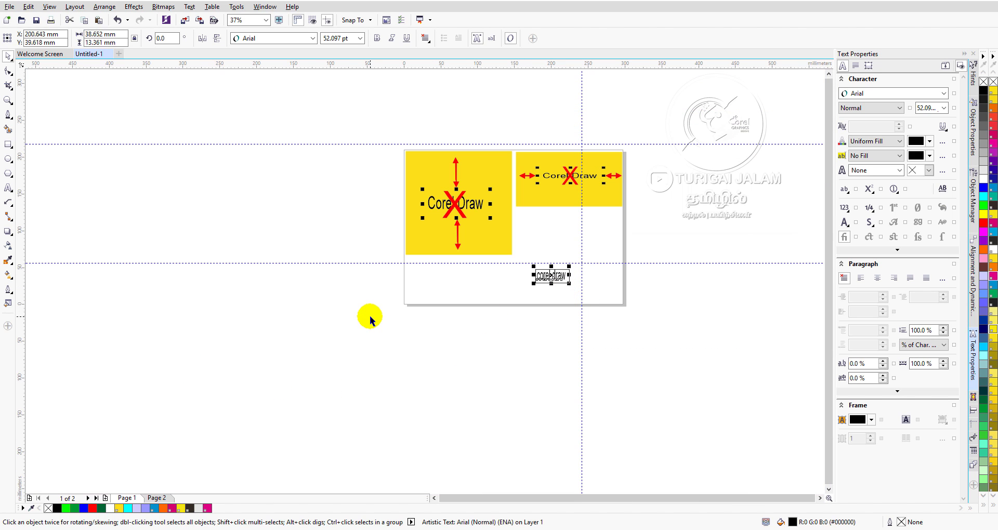
Open Page 2 and examine the "Text object From Corner Handle" example with its diagonal arrows.
left_click(156, 498)
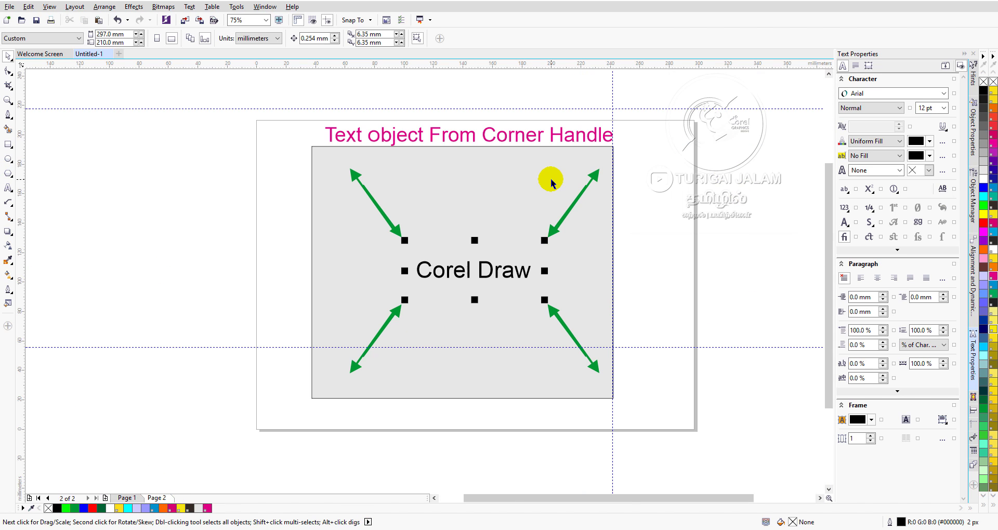
scroll(548, 179, "up", 2)
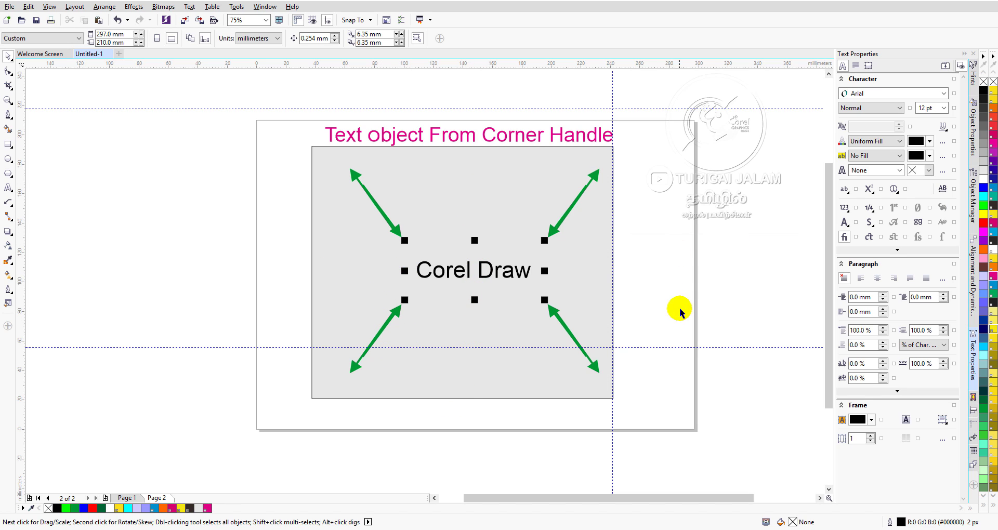
left_click(820, 498)
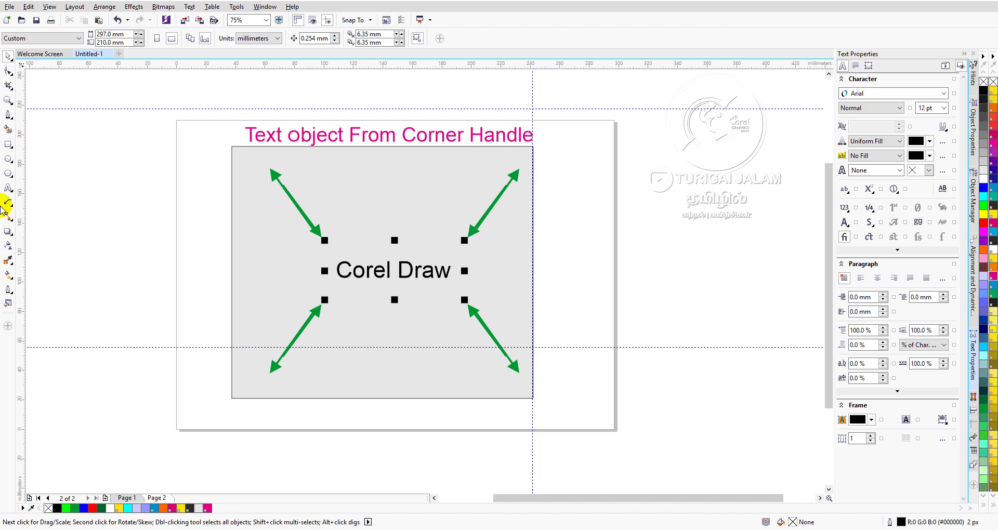
Add the artistic text "corel draw" in 24 pt Arial beside the grey box on Page 2.
left_click(8, 188)
left_click(567, 301)
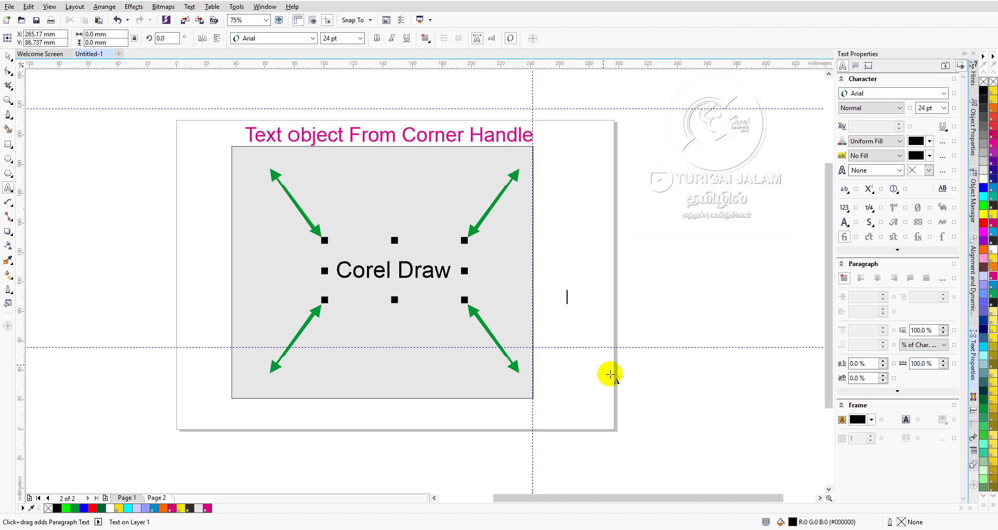
type("c")
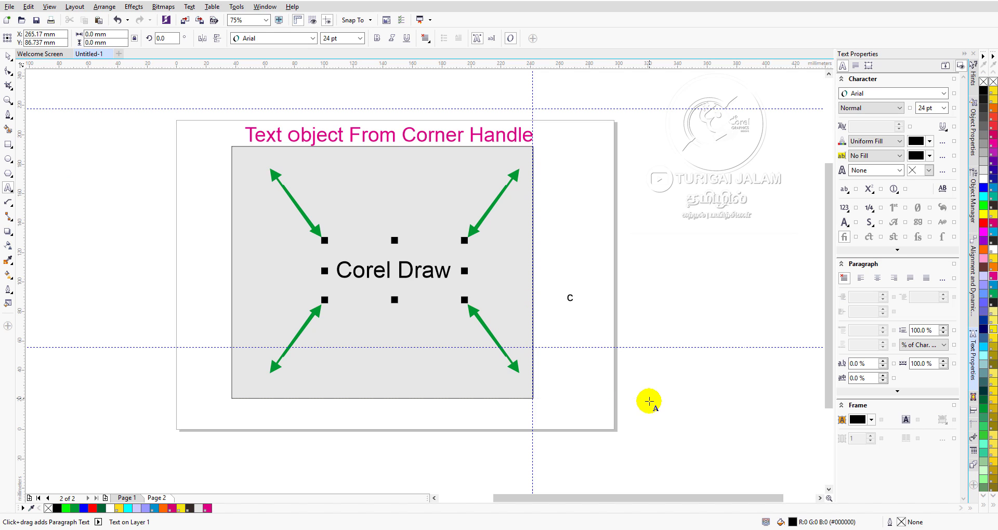
type("orel ")
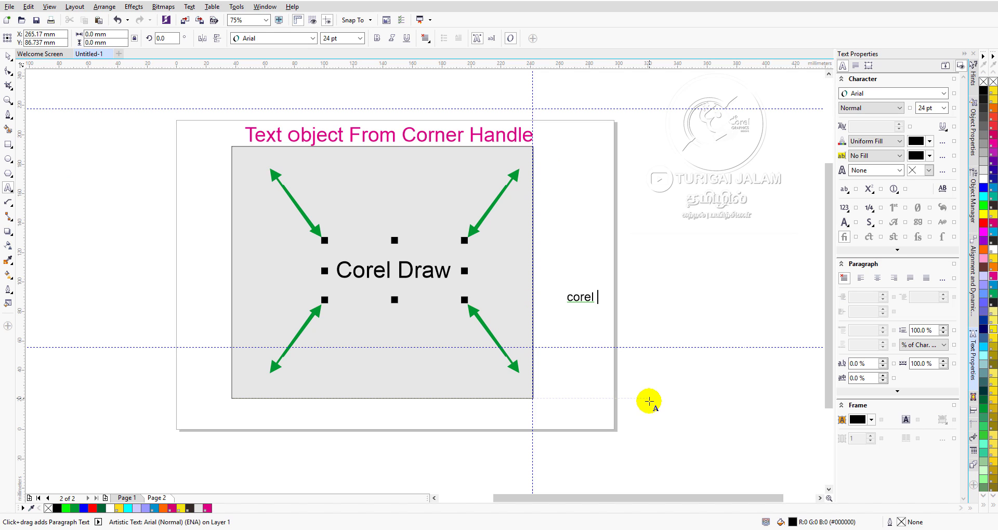
type("draw")
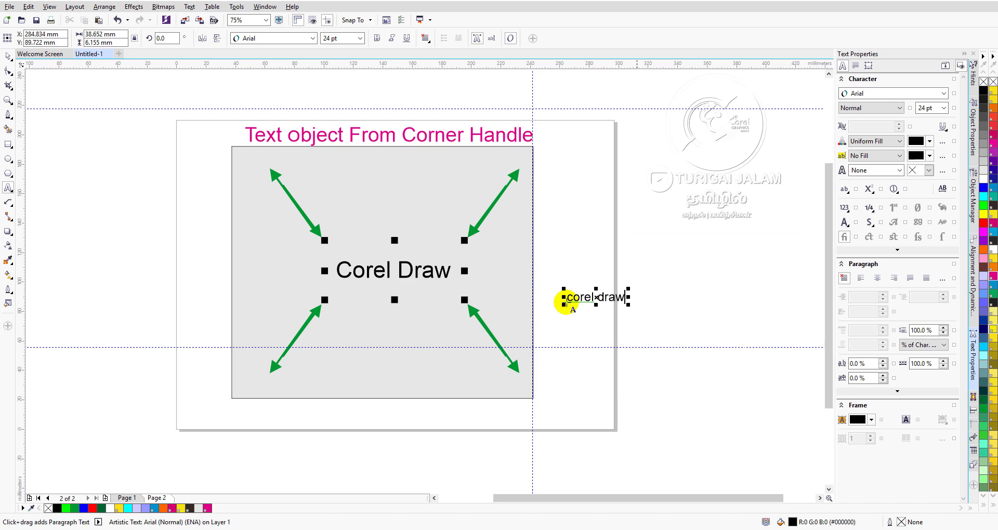
Try stretching the "corel draw" text vertically to about 39.4 mm and horizontally to about 98.1 mm, undoing each stretch.
scroll(639, 297, "up", 2)
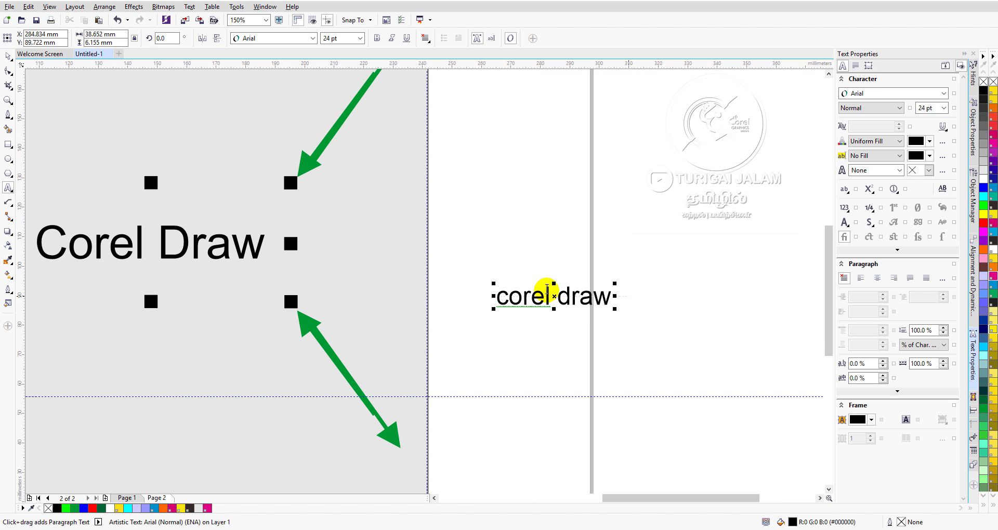
left_click_drag(554, 283, 562, 185)
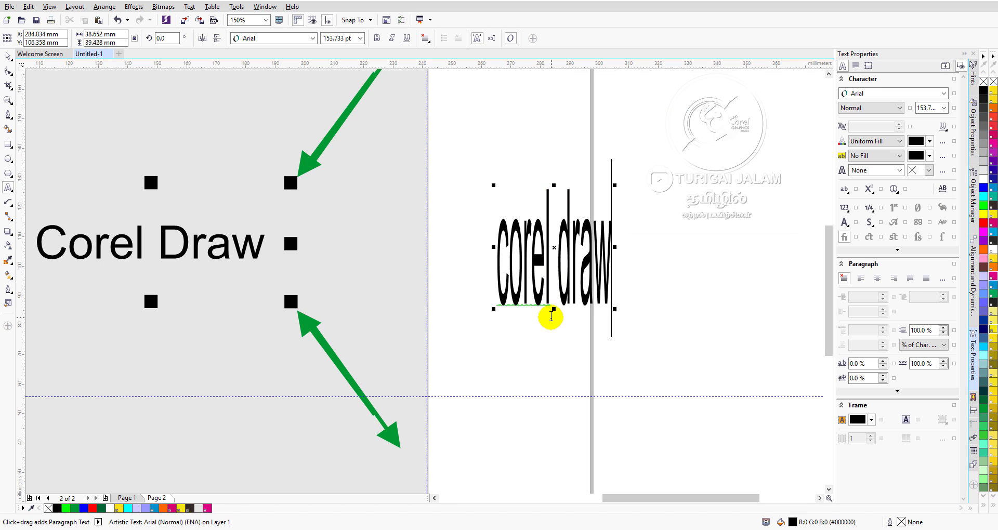
key("ctrl+z")
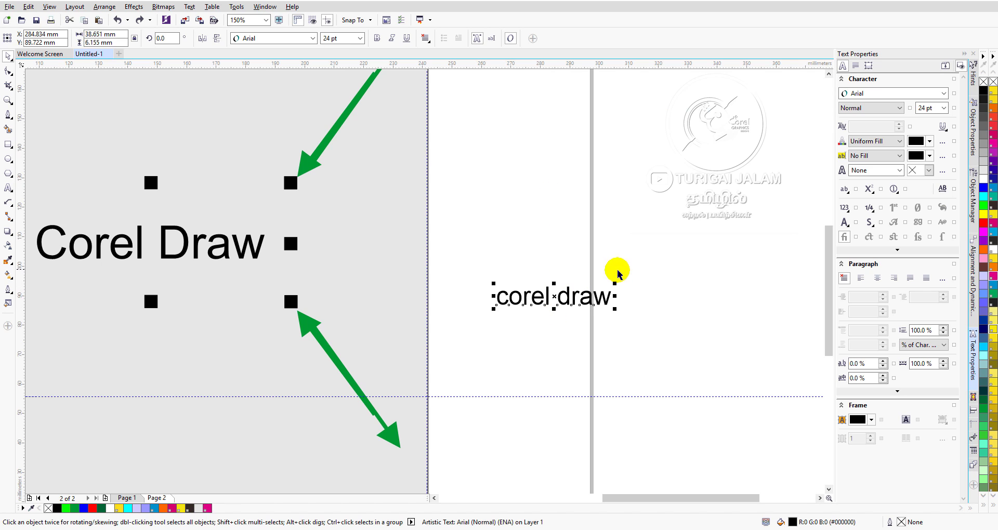
mouse_move(615, 296)
left_mouse_down()
mouse_move(678, 295)
mouse_move(727, 309)
mouse_move(790, 296)
left_mouse_up()
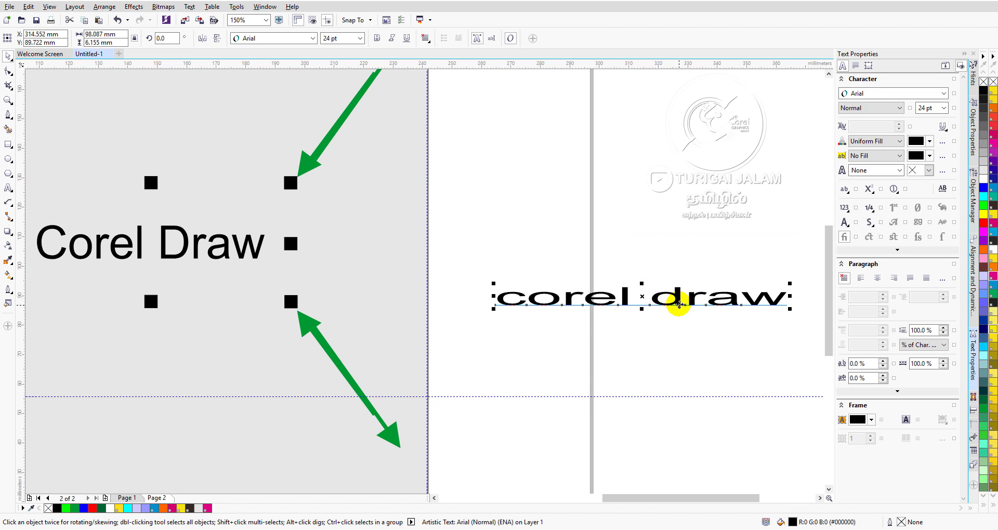
key("ctrl+z")
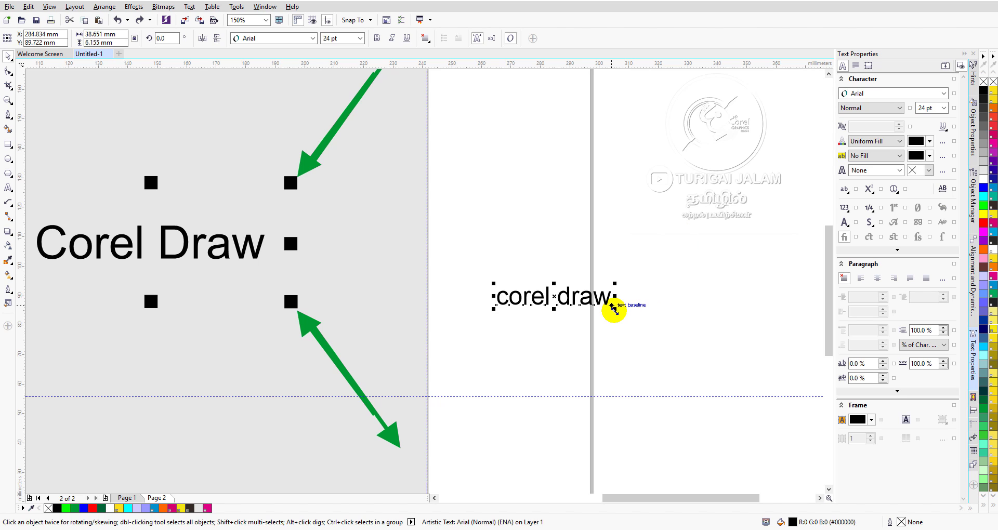
Scale the "corel draw" text proportionally from its corners to about 135.5 × 21.6 mm and shift it slightly away from the example.
mouse_move(613, 308)
left_mouse_down()
mouse_move(691, 390)
mouse_move(755, 432)
left_mouse_up()
mouse_move(487, 282)
left_mouse_down()
mouse_move(341, 61)
mouse_move(358, 88)
left_mouse_up()
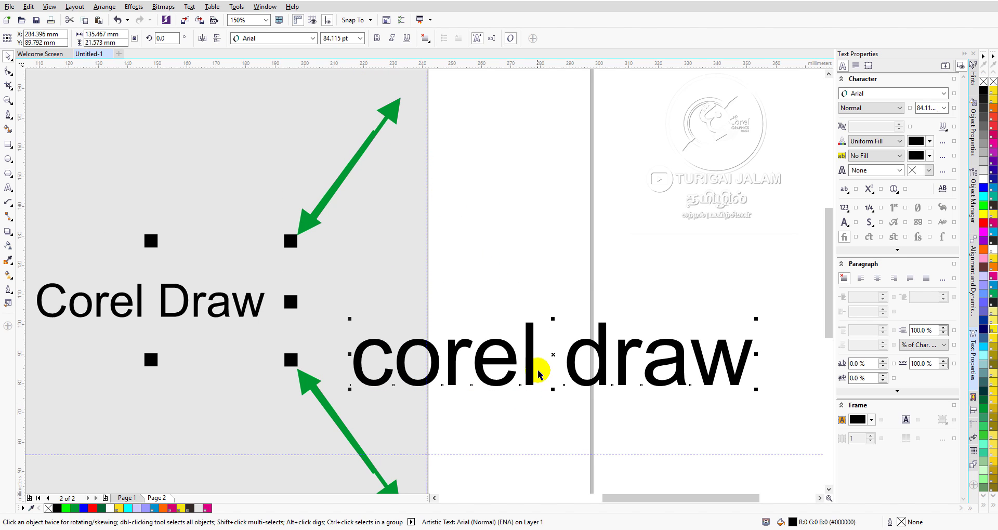
mouse_move(550, 356)
left_mouse_down()
mouse_move(607, 216)
mouse_move(582, 245)
mouse_move(591, 311)
mouse_move(590, 299)
left_mouse_up()
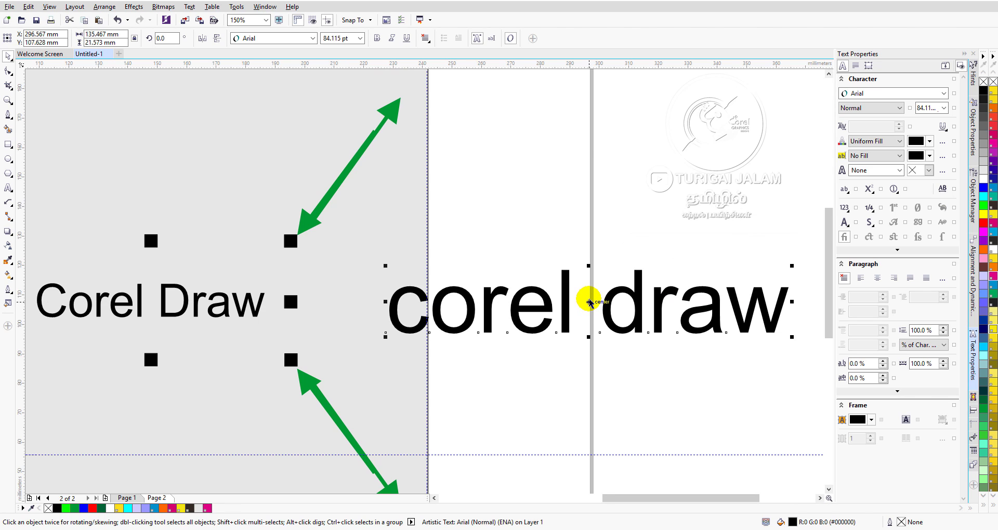
Set the font size of the "corel draw" text to 150 pt.
scroll(590, 299, "down", 2)
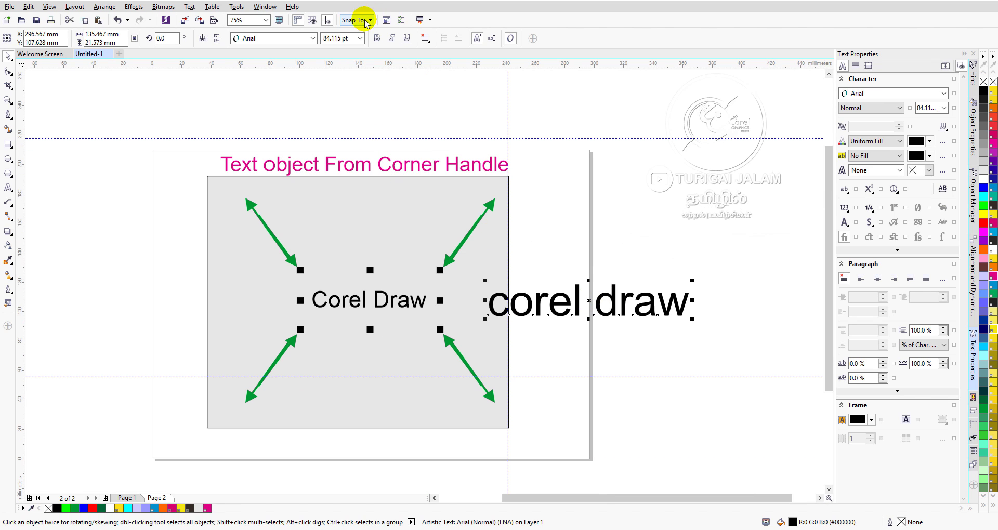
left_click(360, 39)
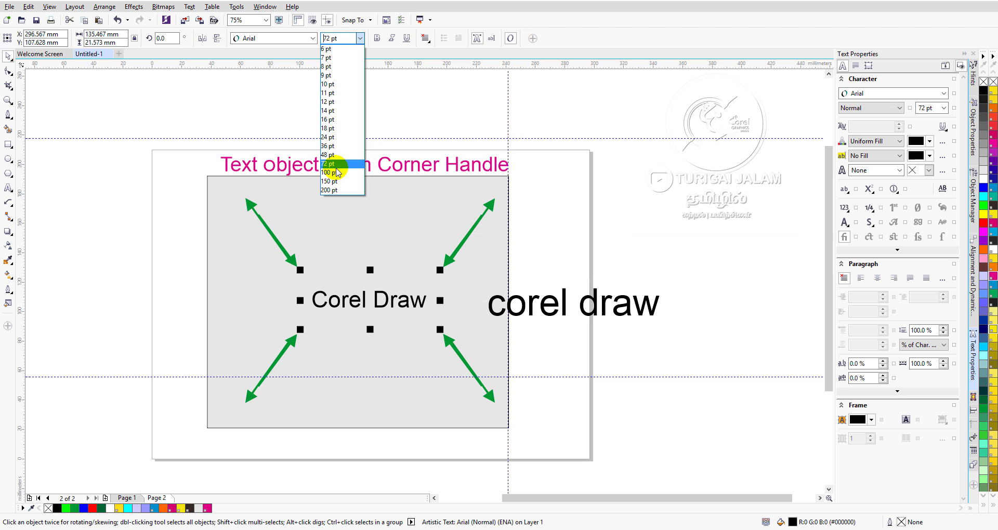
left_click(335, 183)
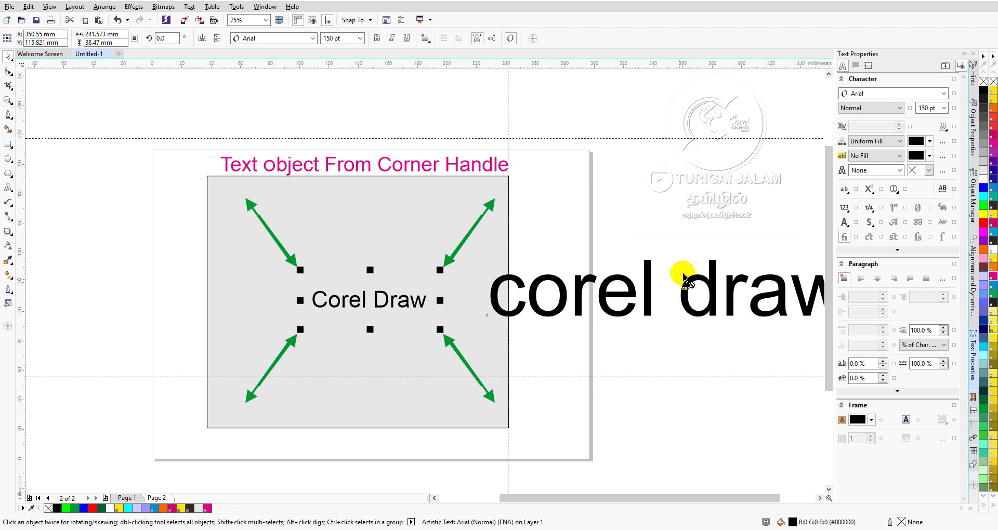
Reposition the enlarged "corel draw" text beside the grey box, level with the example text, and delete it.
mouse_move(679, 272)
left_mouse_down()
mouse_move(673, 236)
mouse_move(675, 286)
mouse_move(692, 268)
left_mouse_up()
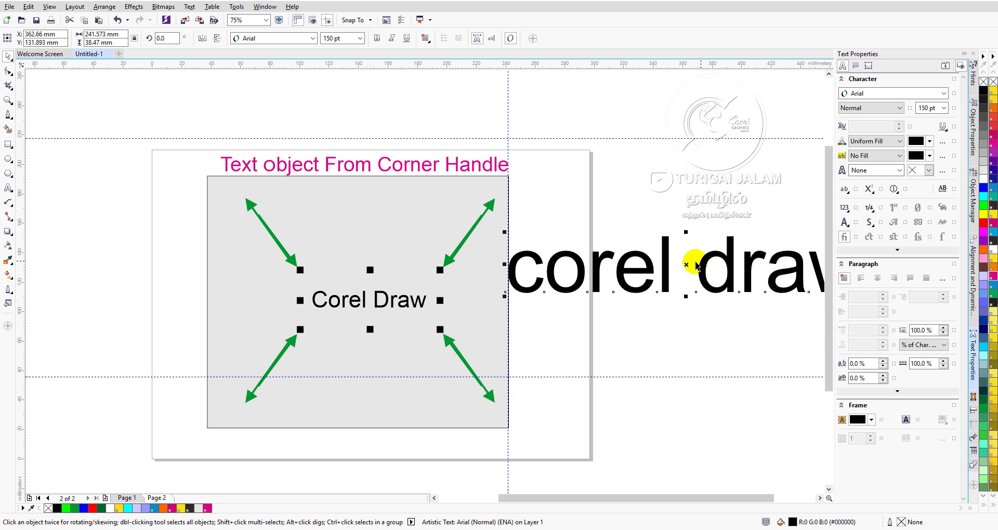
left_click_drag(693, 263, 691, 302)
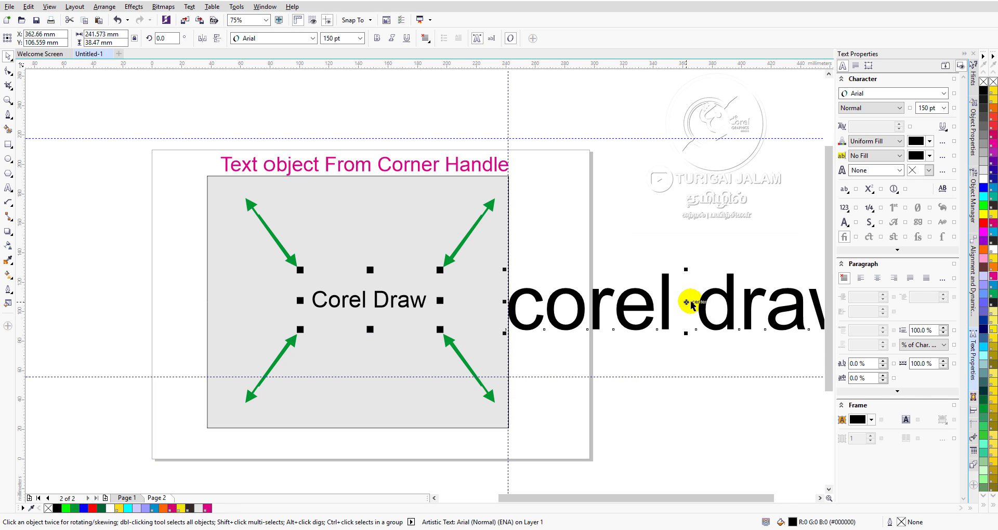
key("Delete")
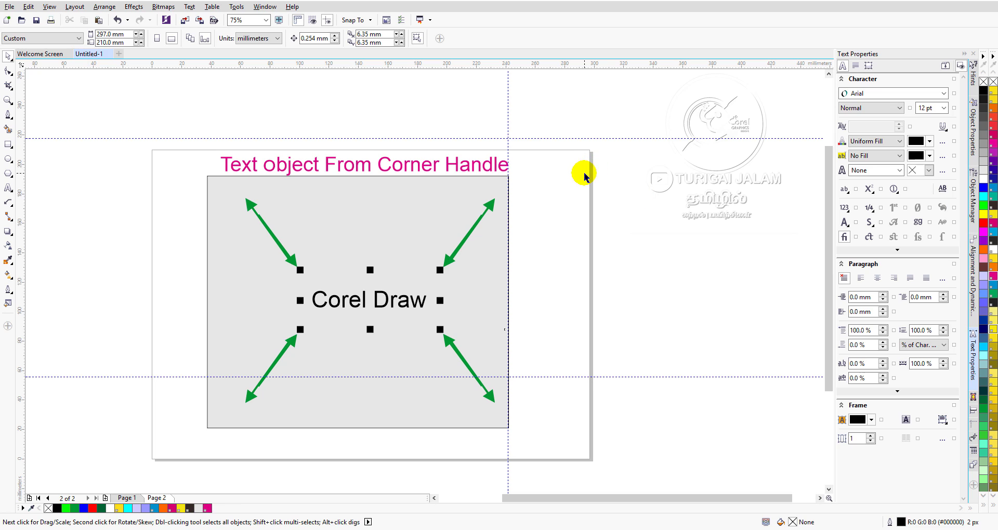